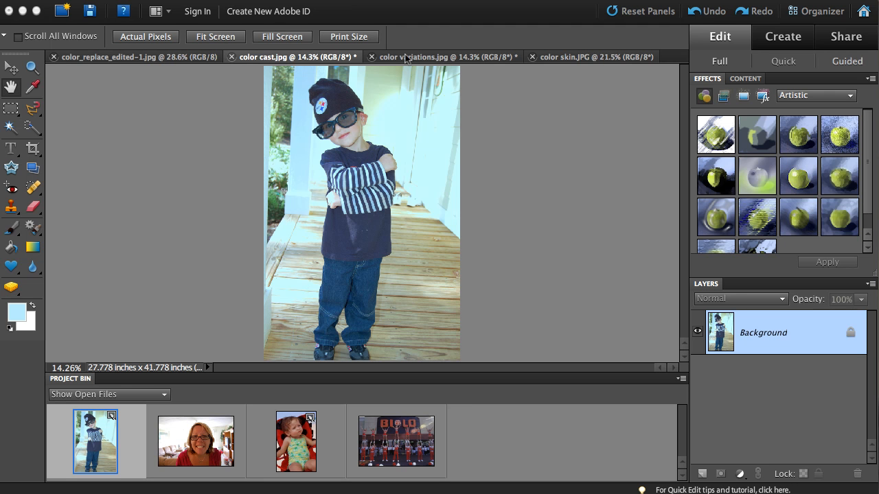
# Remove the blue color cast from the boy's photo by sampling the white porch column, comparing the preview before applying
pyautogui.click(325, 1)
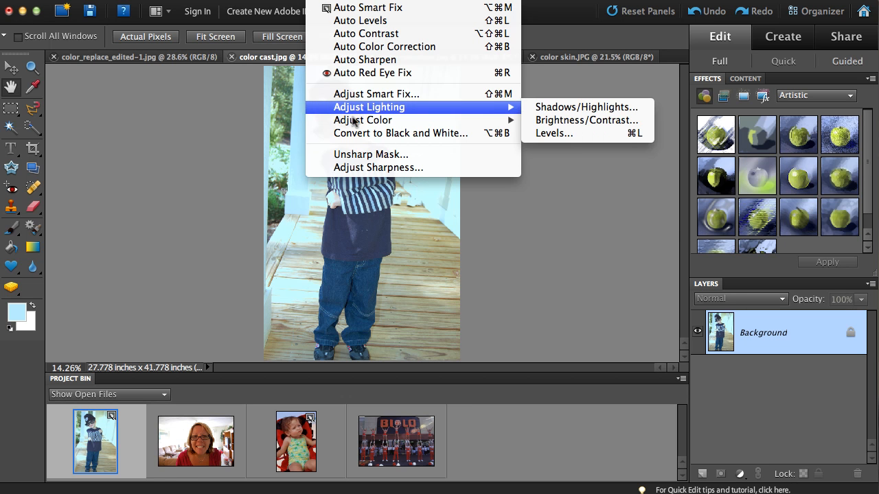
pyautogui.moveTo(356, 122)
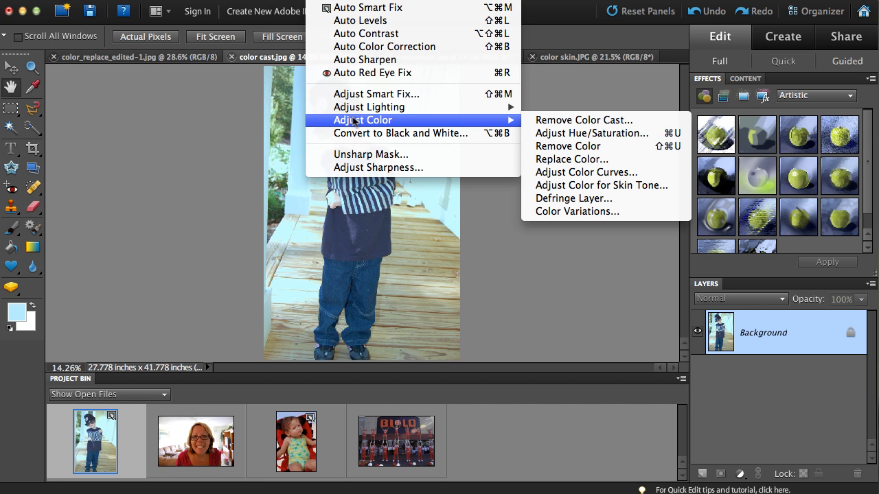
pyautogui.click(569, 121)
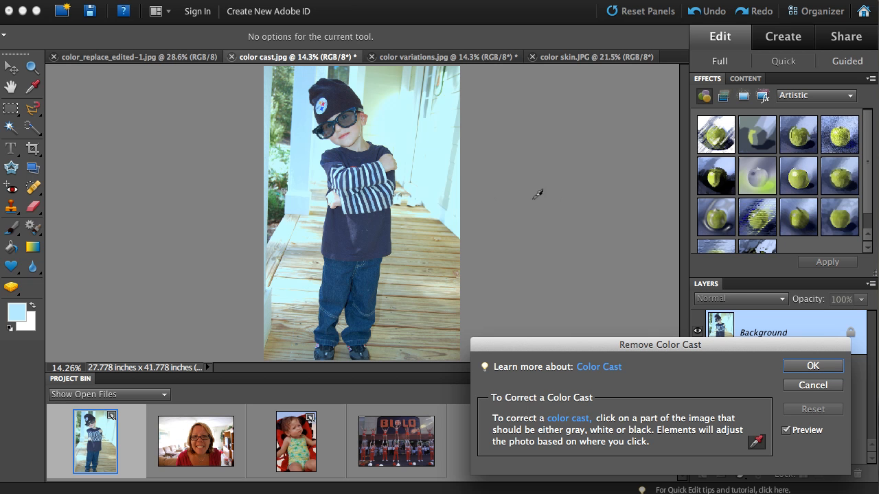
pyautogui.click(301, 198)
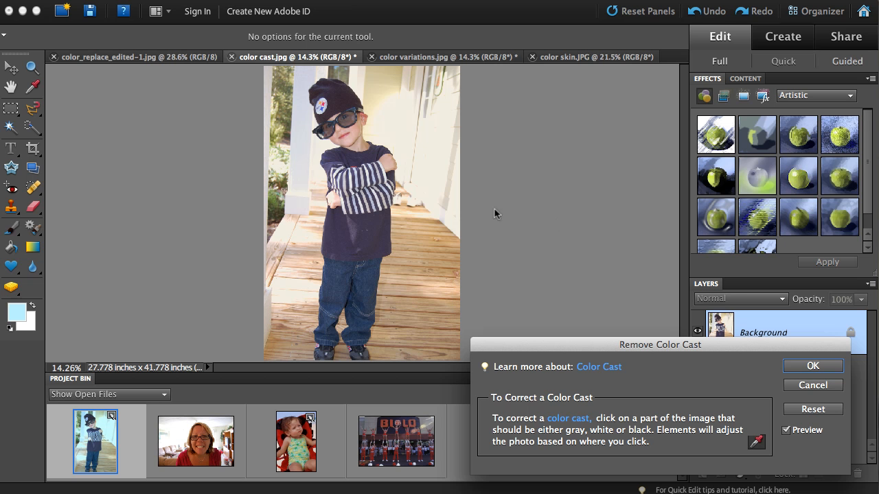
pyautogui.click(787, 429)
pyautogui.click(788, 432)
pyautogui.click(813, 367)
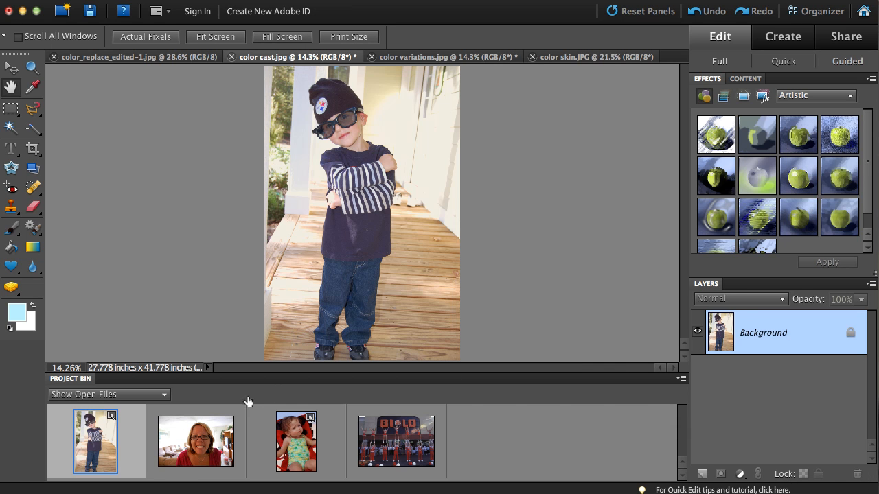
# Adjust color for skin tone in color skin.JPG by sampling the woman's forehead, comparing the preview before applying
pyautogui.click(186, 440)
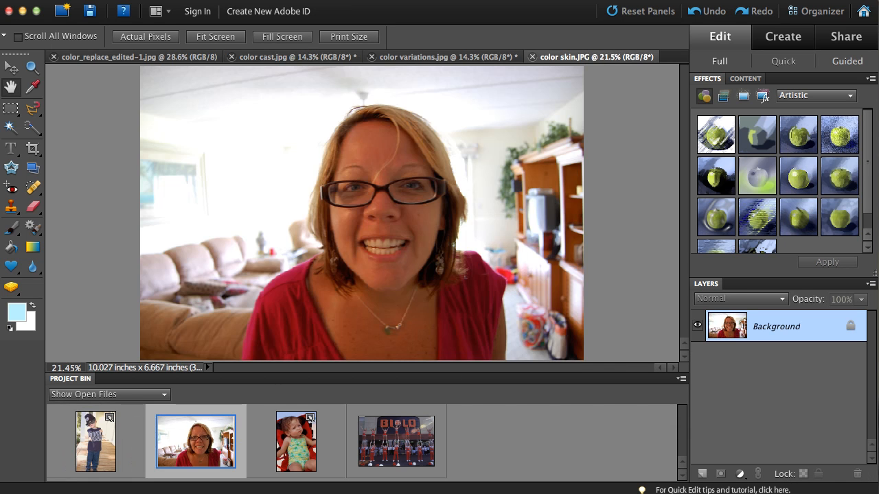
pyautogui.click(329, 1)
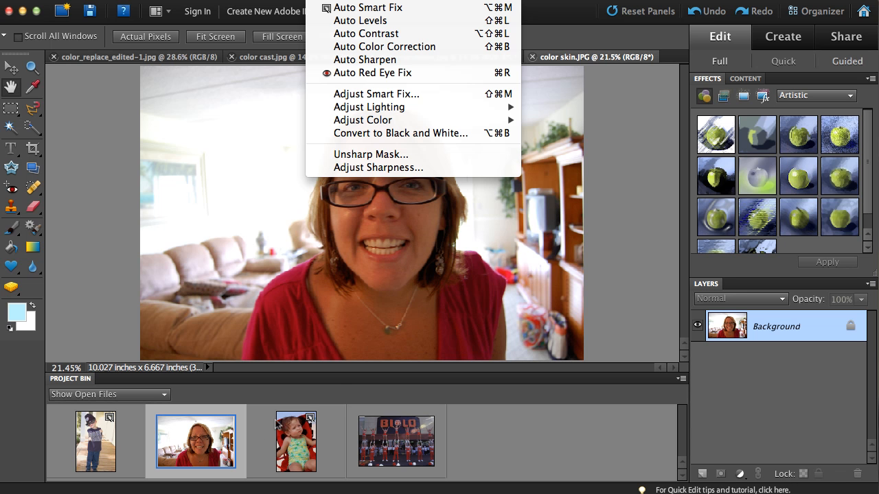
pyautogui.moveTo(396, 123)
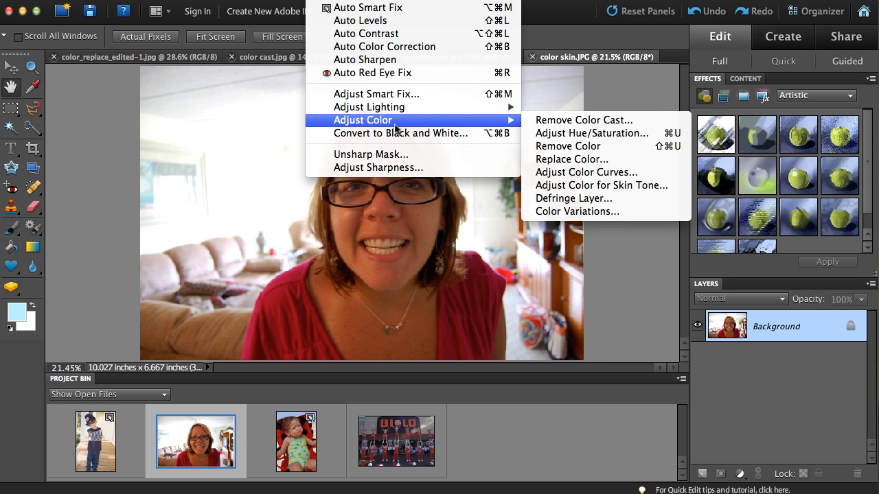
pyautogui.click(577, 186)
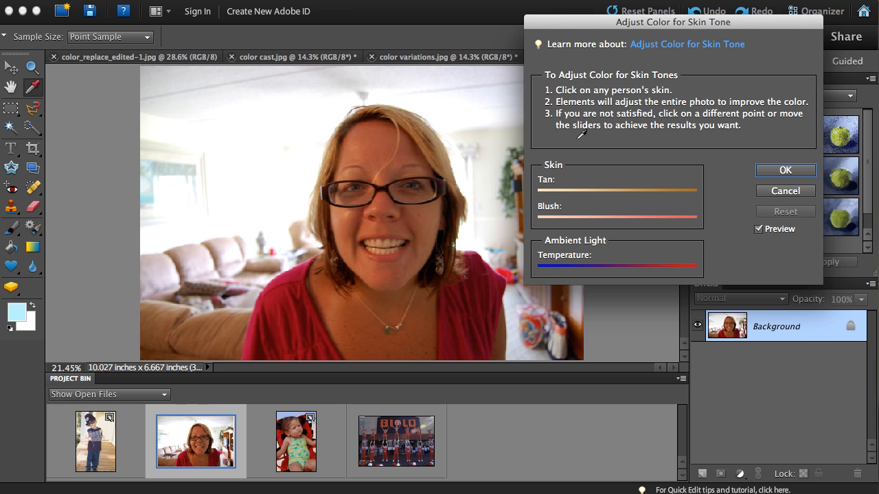
pyautogui.click(376, 143)
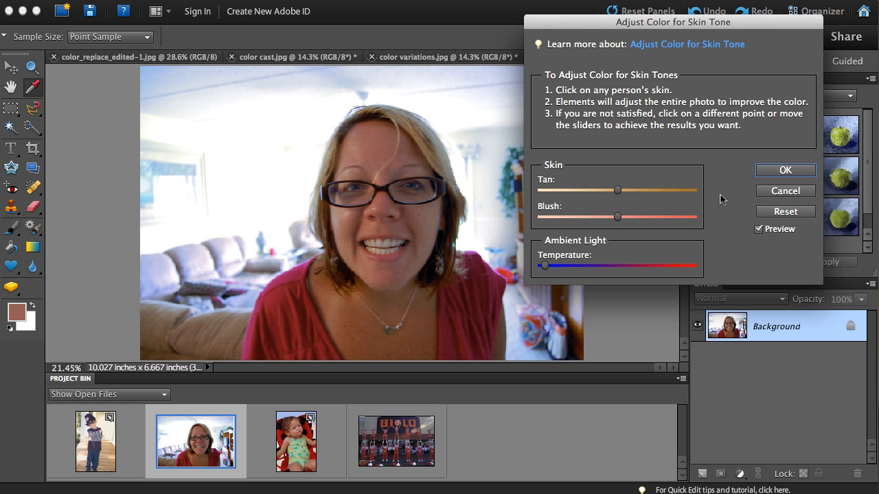
pyautogui.click(759, 230)
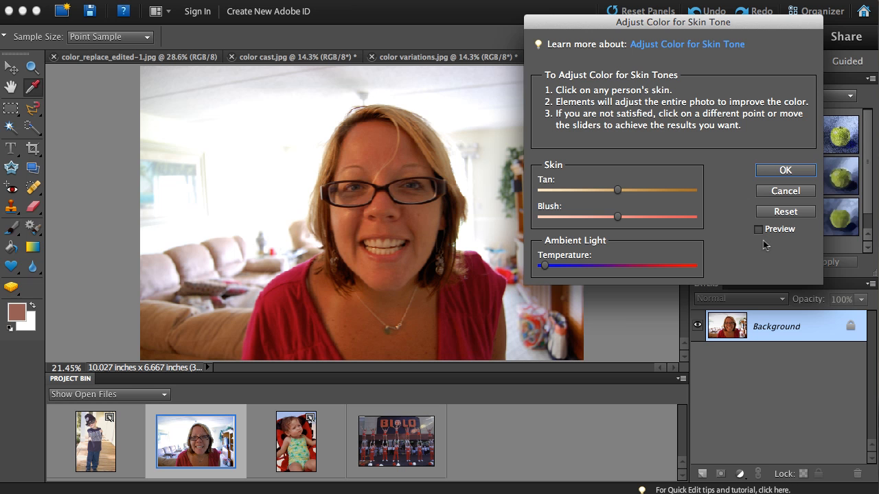
pyautogui.click(759, 230)
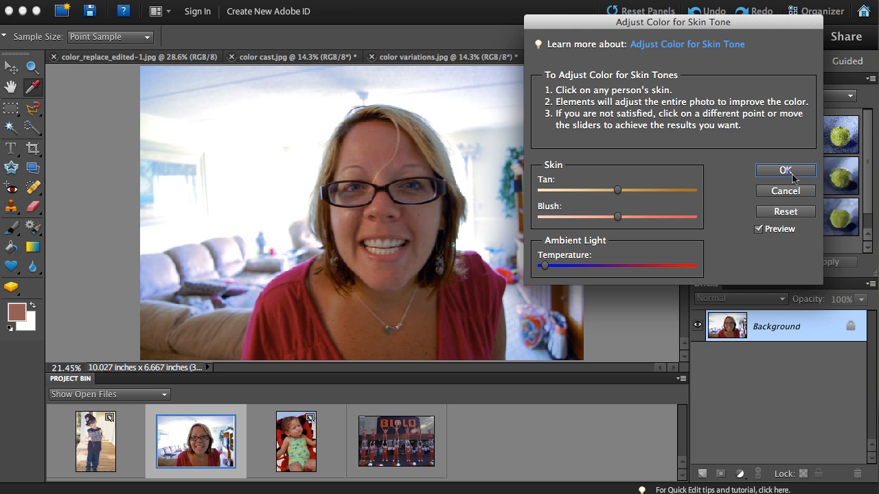
pyautogui.click(777, 170)
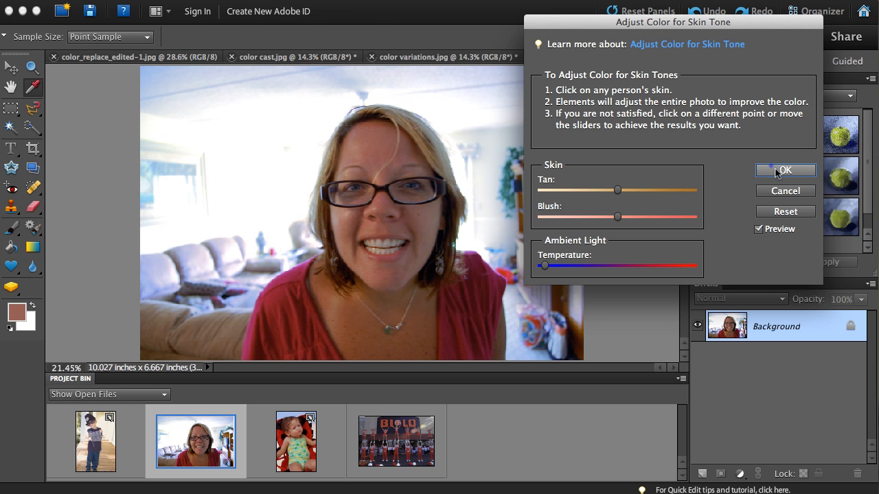
pyautogui.click(778, 170)
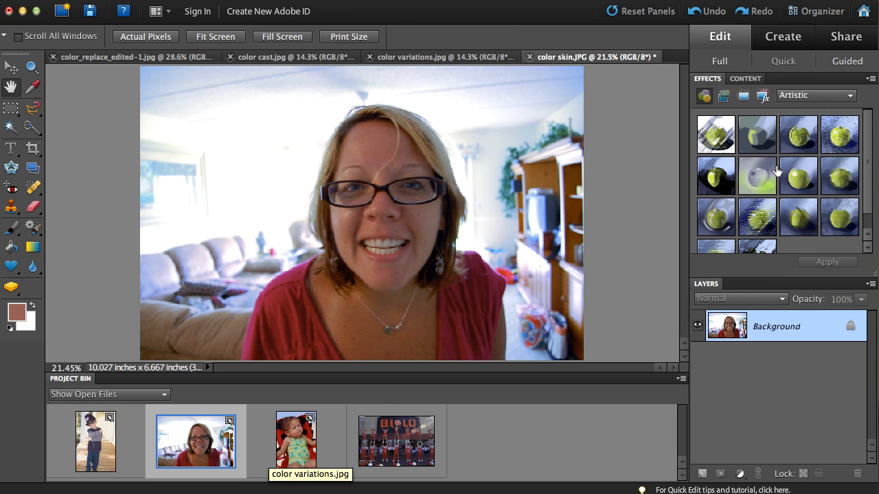
# Decrease red in the midtones of color variations.jpg with Color Variations and apply the change
pyautogui.click(306, 460)
pyautogui.click(327, 0)
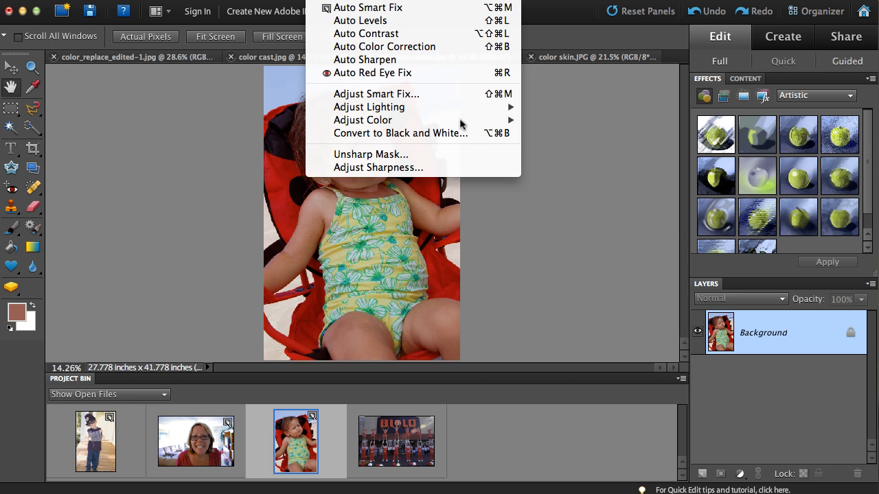
pyautogui.moveTo(461, 124)
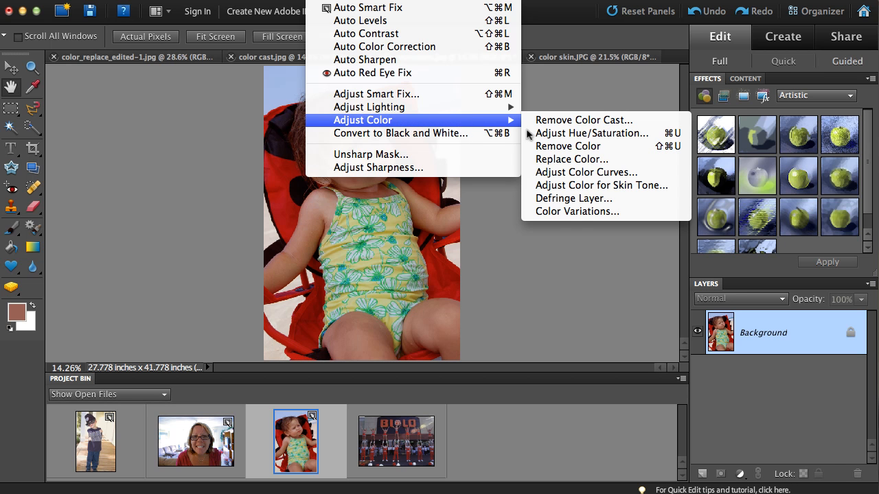
pyautogui.click(581, 212)
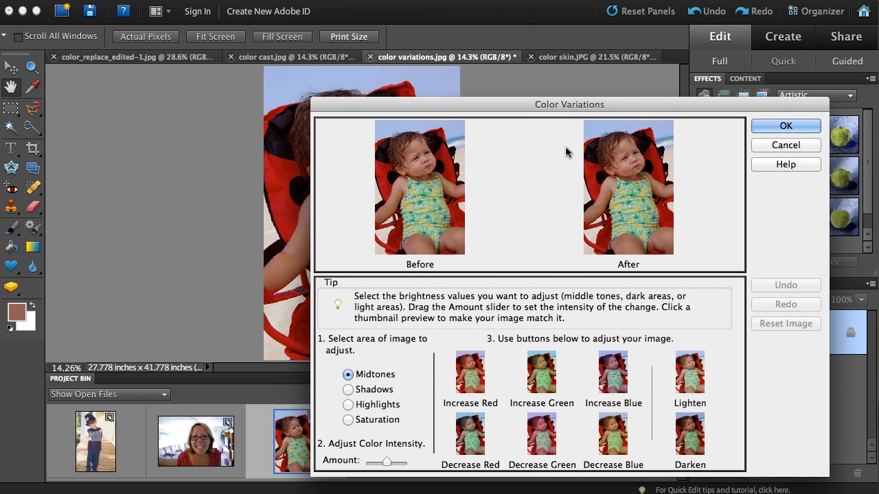
pyautogui.moveTo(565, 103); pyautogui.dragTo(407, 52)
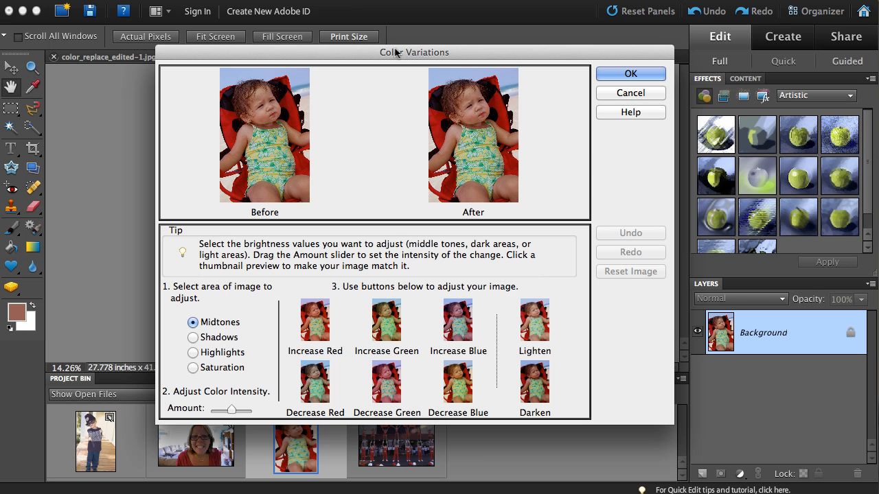
pyautogui.moveTo(386, 56); pyautogui.dragTo(634, 60)
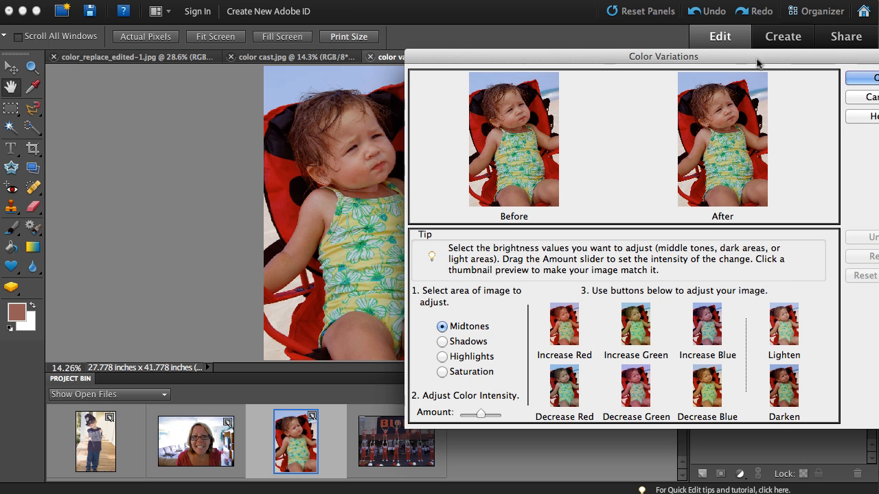
pyautogui.moveTo(770, 65); pyautogui.dragTo(754, 66)
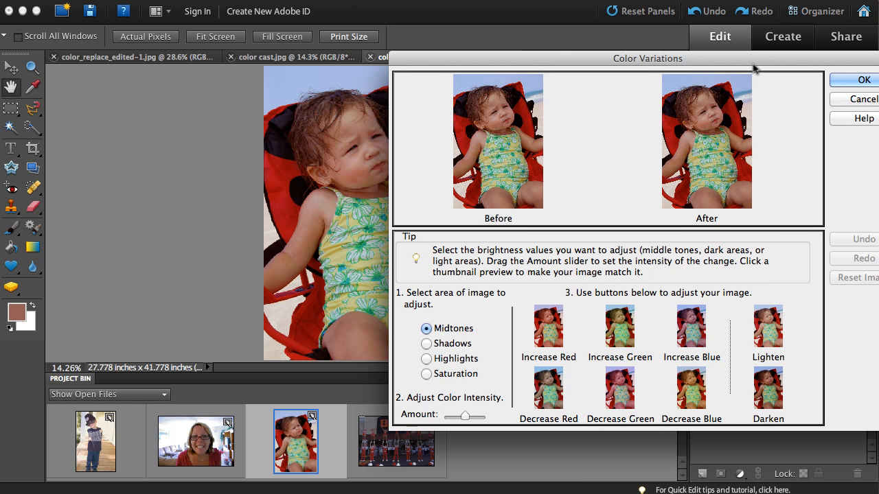
pyautogui.click(543, 395)
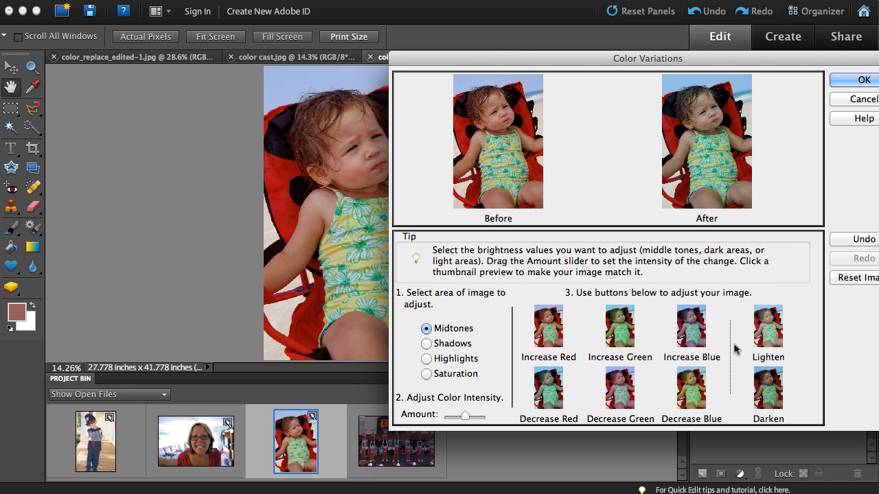
pyautogui.click(859, 81)
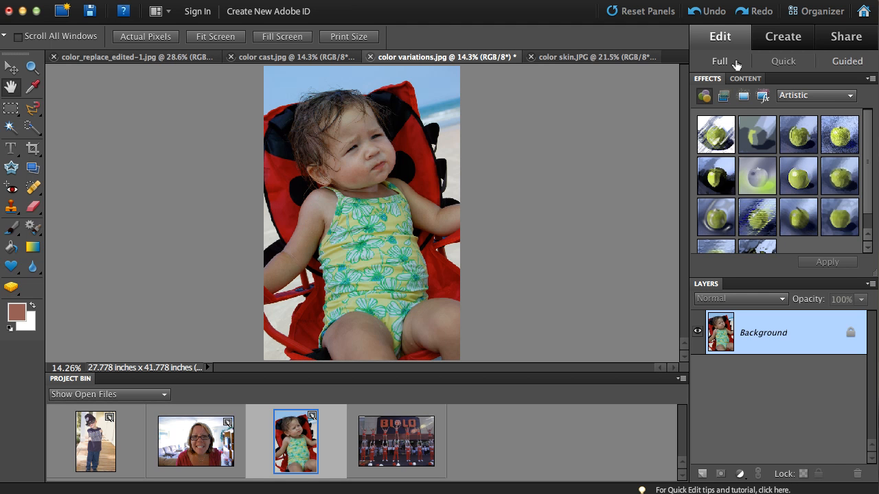
# Start Replace Color on the cheerleader photo color_replace_edited-1.jpg, keeping the whole picture in view
pyautogui.click(414, 446)
pyautogui.click(341, 0)
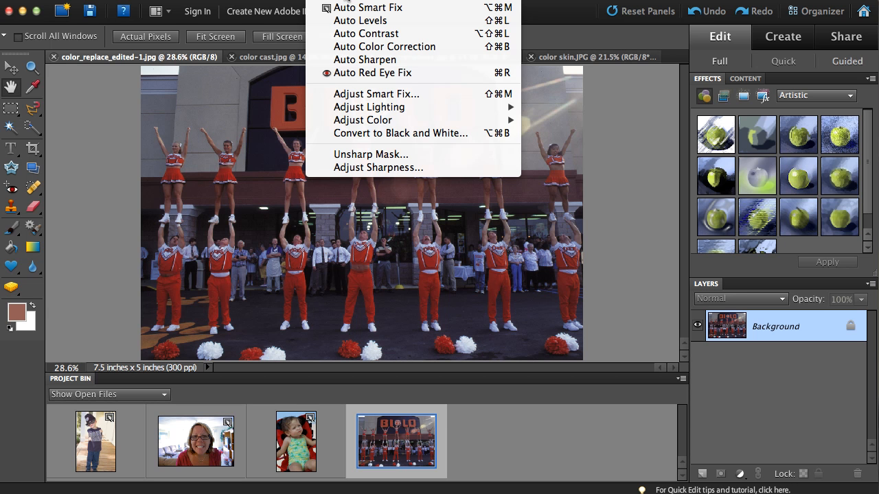
pyautogui.moveTo(372, 124)
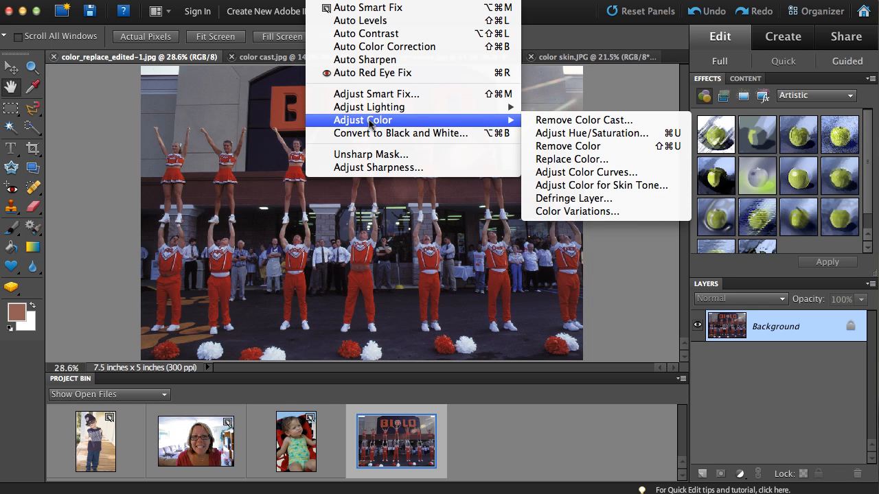
pyautogui.click(576, 160)
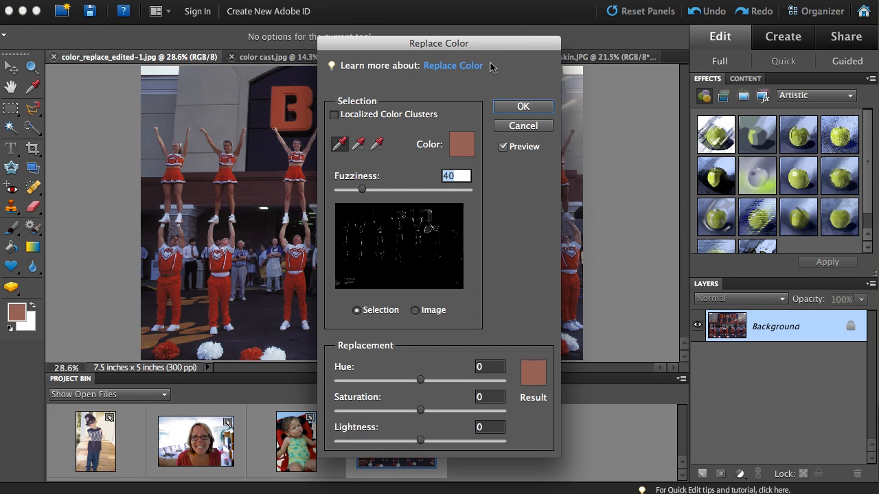
pyautogui.moveTo(484, 48); pyautogui.dragTo(771, 36)
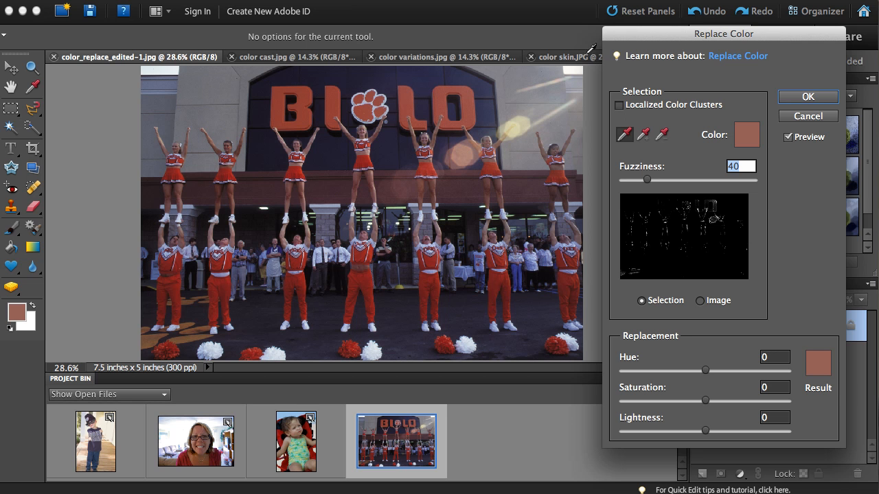
pyautogui.click(427, 165)
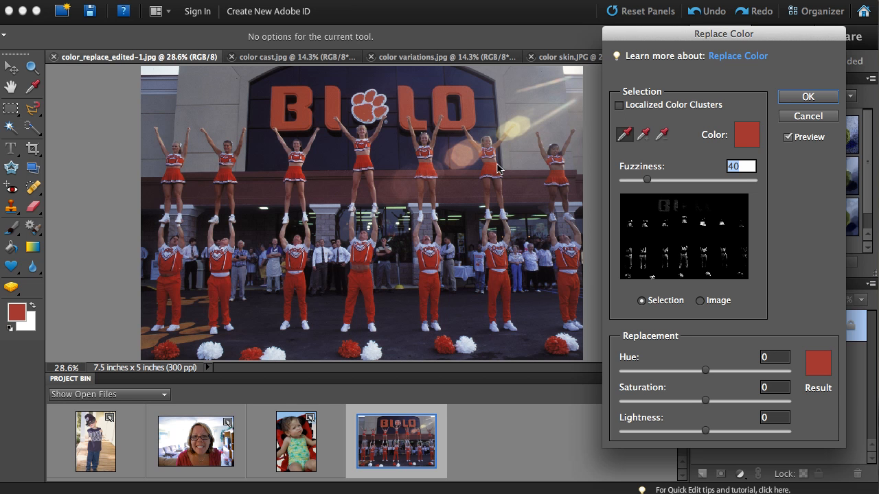
pyautogui.moveTo(707, 374); pyautogui.dragTo(737, 375)
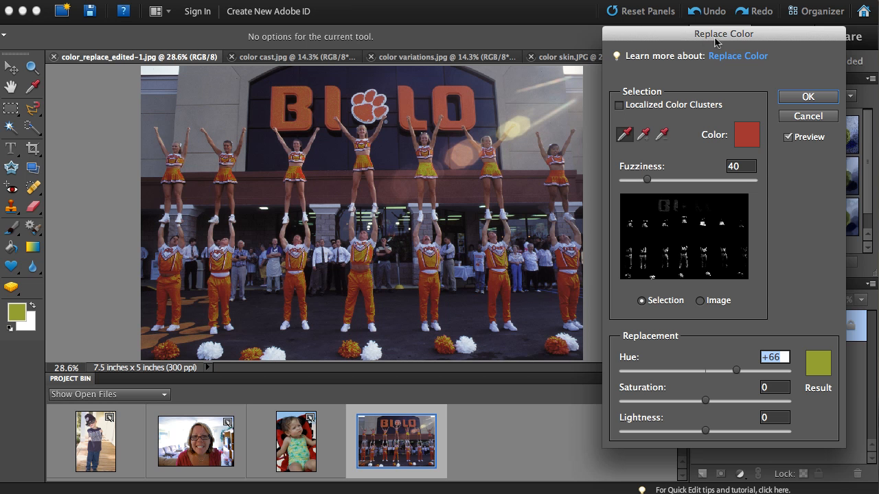
pyautogui.click(798, 119)
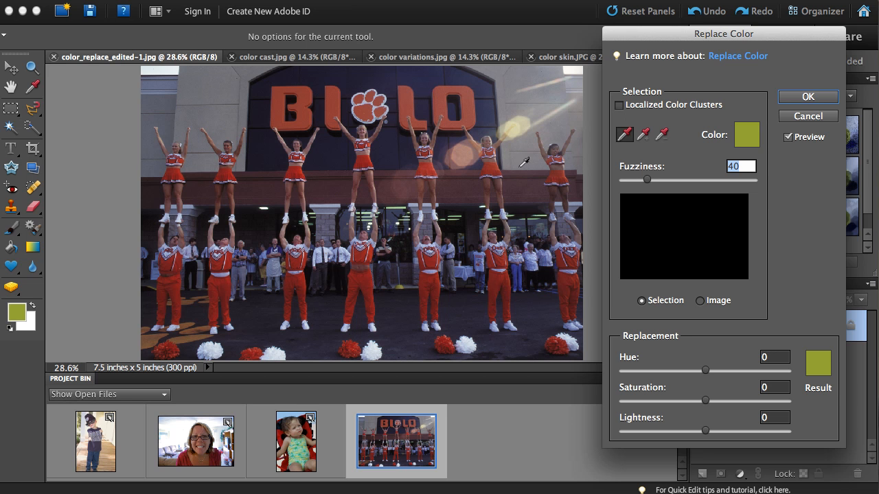
# Sample the red skirt of the fifth cheerleader from the left and set the fuzziness to 89
pyautogui.click(494, 169)
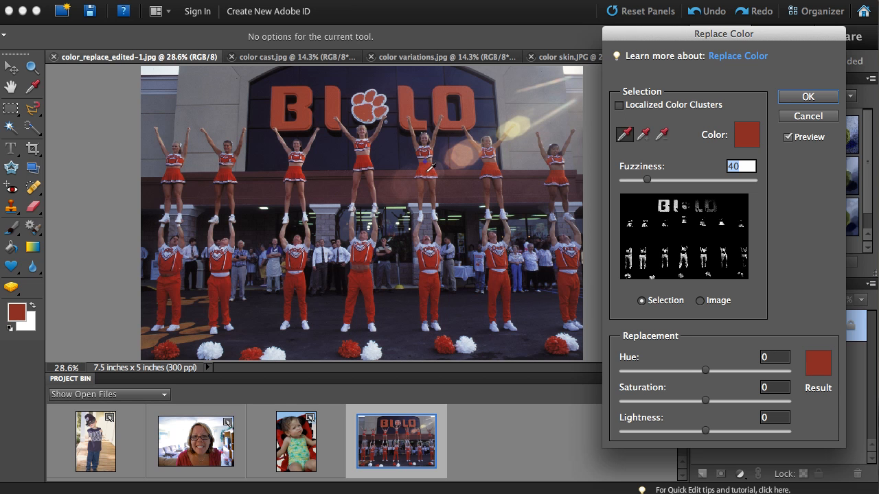
pyautogui.click(428, 170)
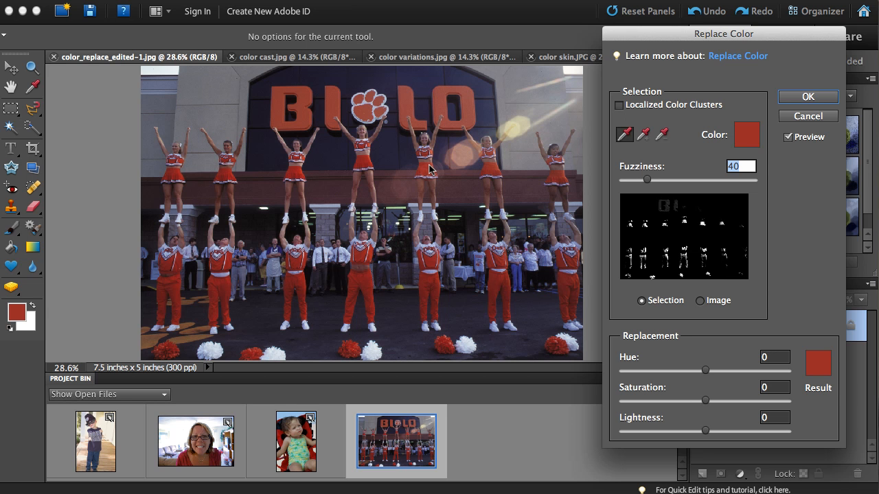
pyautogui.moveTo(649, 180); pyautogui.dragTo(651, 180)
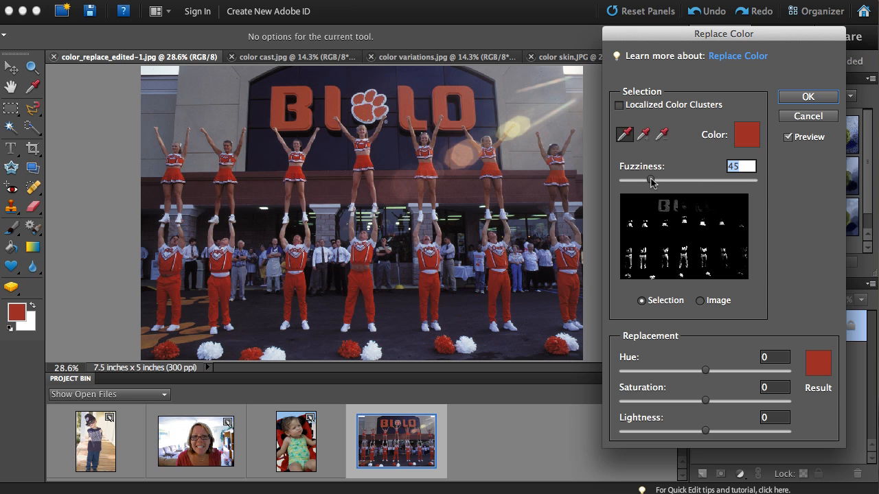
pyautogui.moveTo(651, 181); pyautogui.dragTo(681, 181)
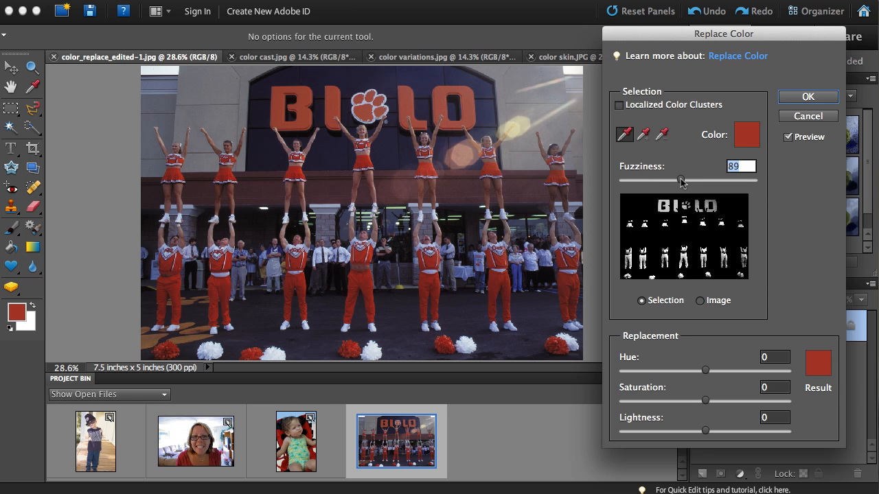
# Set the replacement hue to +96 for green uniforms, raise the fuzziness to 141 and apply the color replacement
pyautogui.moveTo(706, 371); pyautogui.dragTo(640, 374)
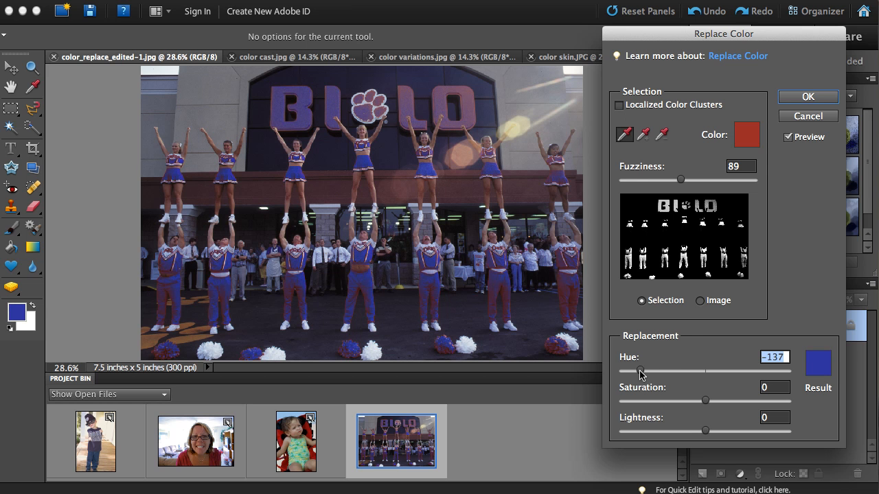
pyautogui.click(725, 371)
pyautogui.moveTo(735, 372); pyautogui.dragTo(752, 371)
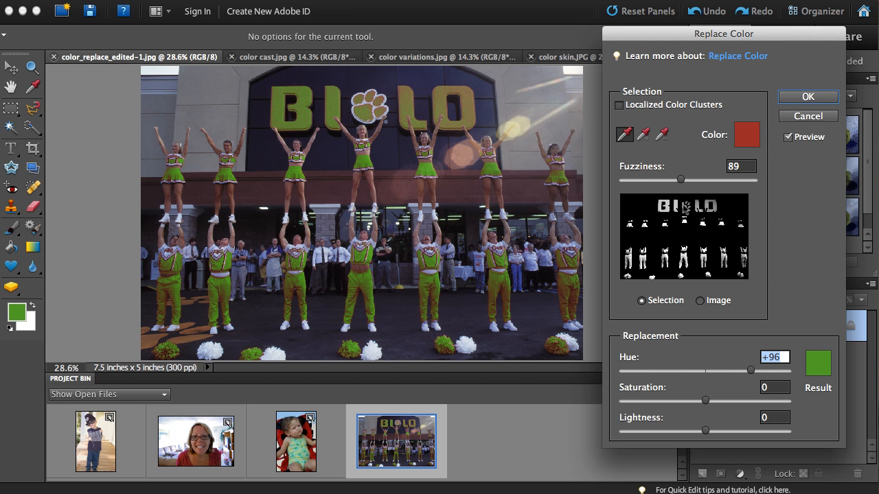
pyautogui.moveTo(682, 180); pyautogui.dragTo(718, 181)
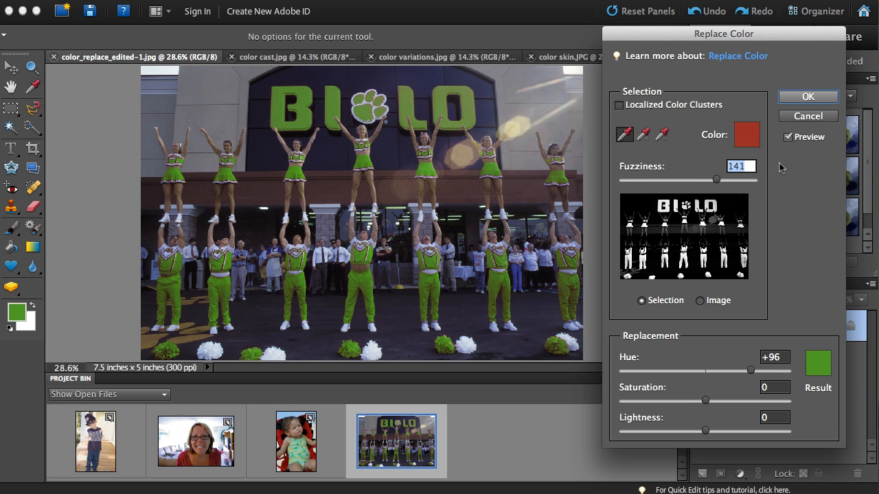
pyautogui.click(809, 98)
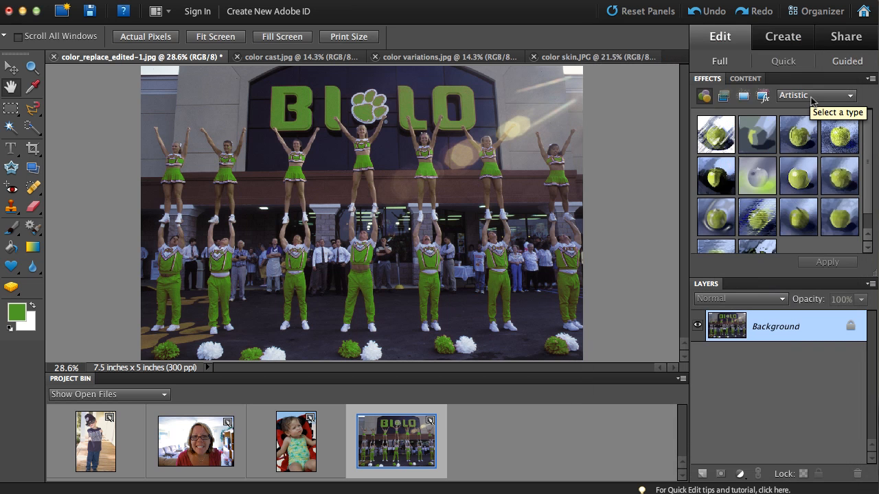